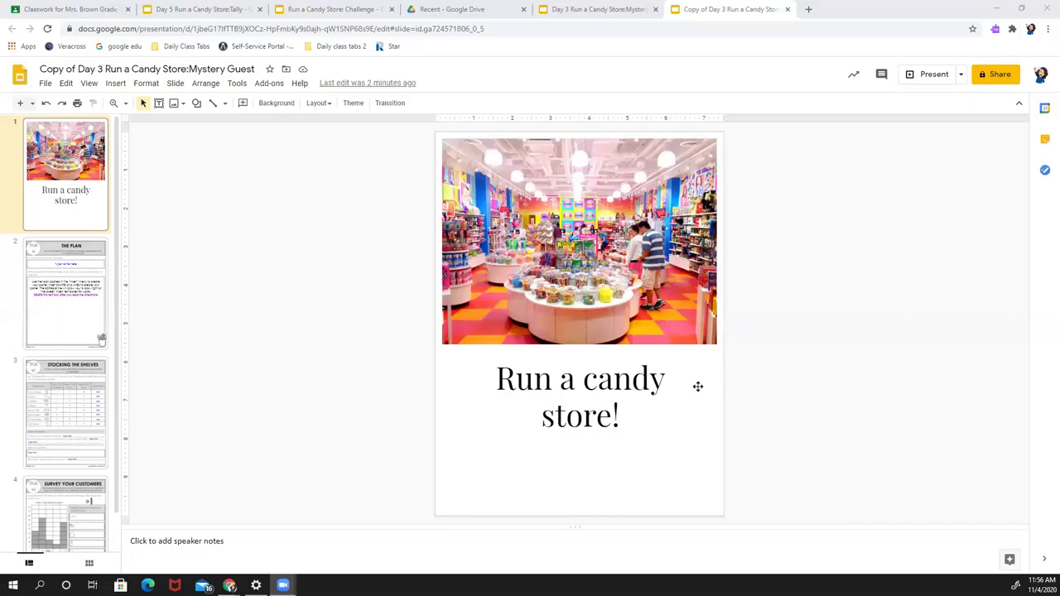
Go to The Plan slide and select the placeholder text in the candy store name box
{"action": "left_click", "coordinate": [196, 328]}
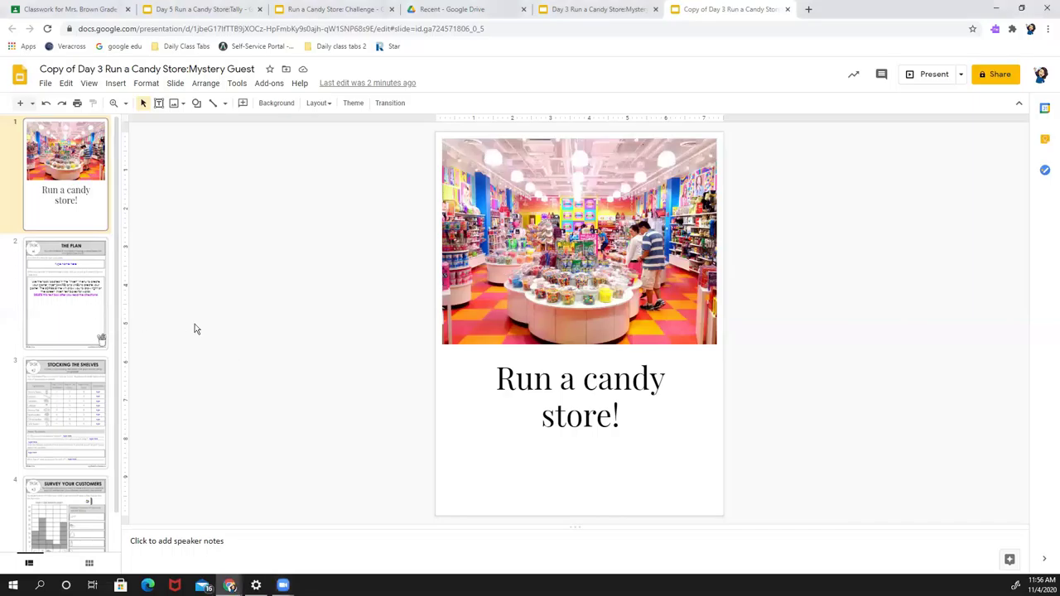
{"action": "key", "text": "Down"}
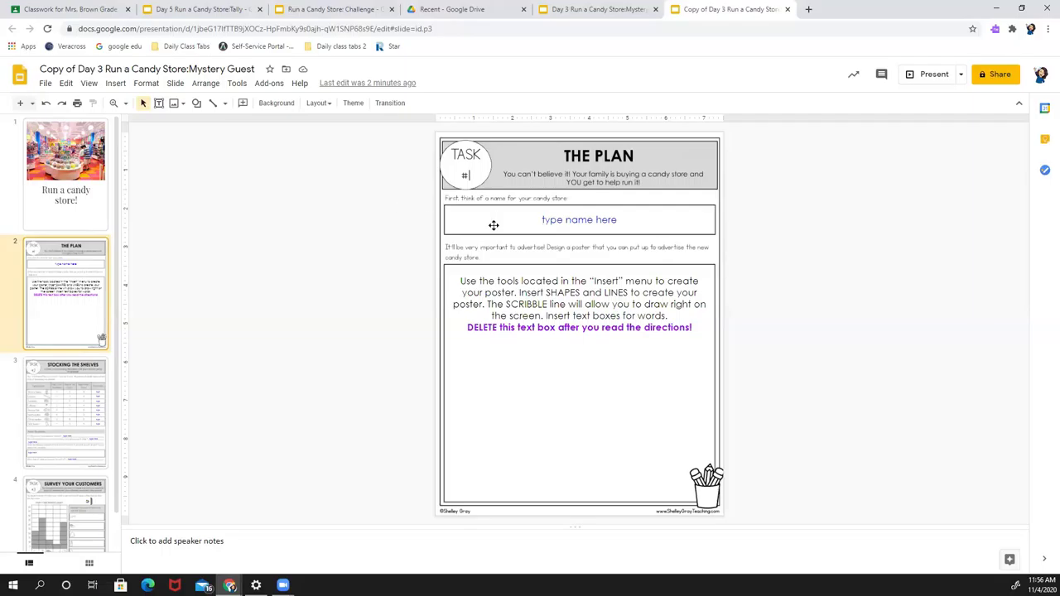
{"action": "left_click", "coordinate": [585, 220]}
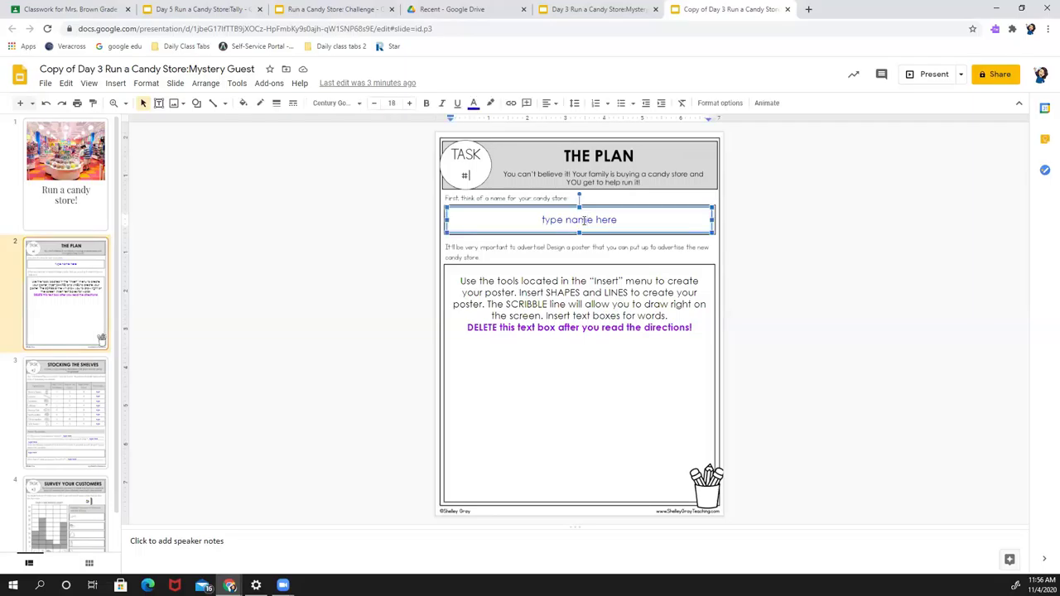
{"action": "key", "text": "End"}
{"action": "key", "text": "shift+Home"}
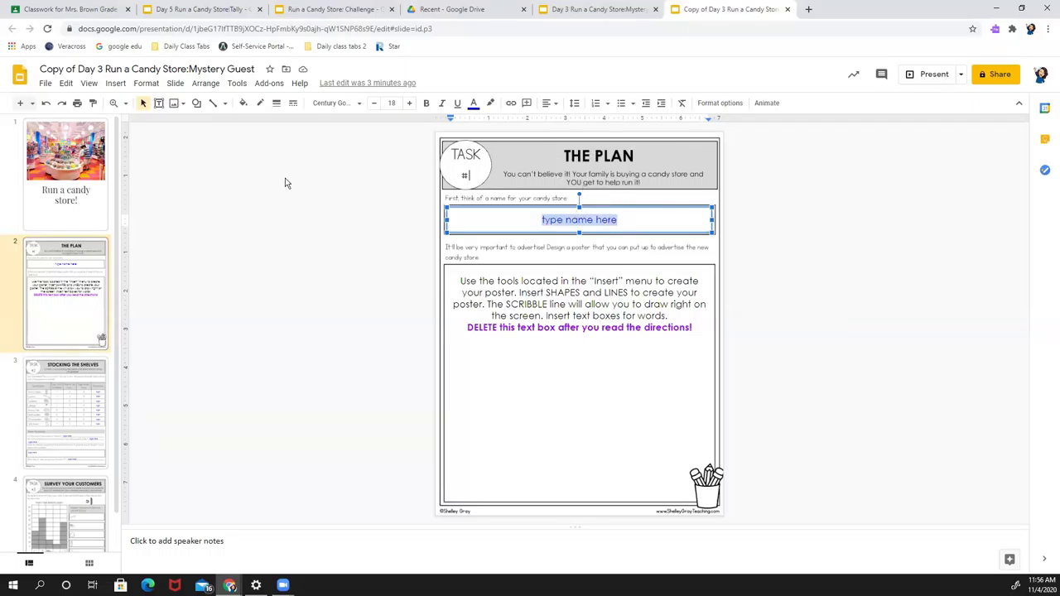
{"action": "type", "text": "Mrs"}
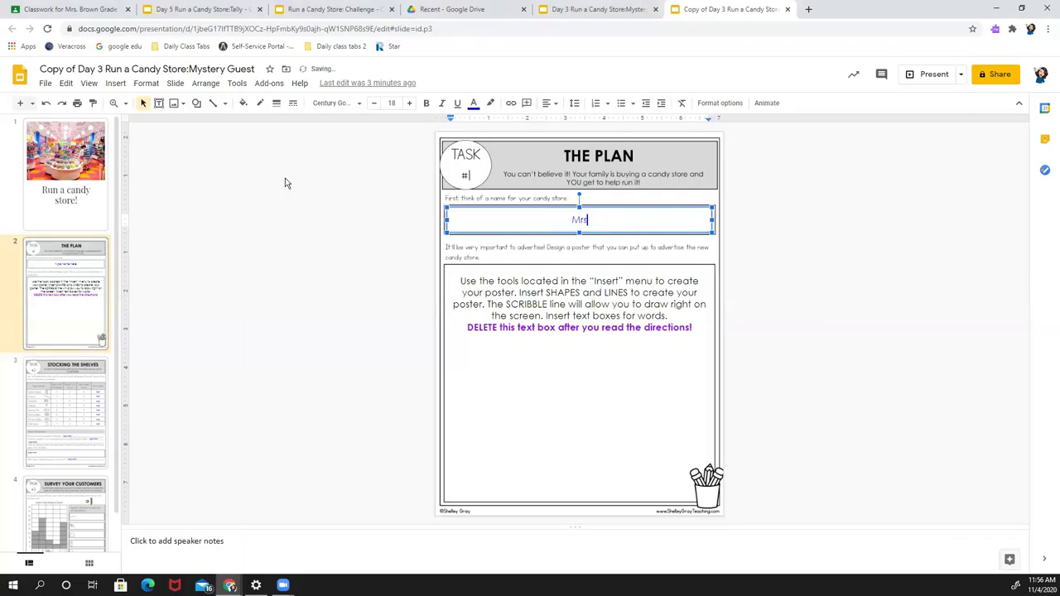
{"action": "type", "text": ". Brown's Candy"}
{"action": "key", "text": "BackSpace"}
{"action": "key", "text": "BackSpace"}
{"action": "key", "text": "BackSpace"}
{"action": "key", "text": "BackSpace"}
{"action": "key", "text": "BackSpace"}
{"action": "key", "text": "BackSpace"}
{"action": "key", "text": "BackSpace"}
{"action": "key", "text": "BackSpace"}
{"action": "key", "text": "BackSpace"}
{"action": "key", "text": "BackSpace"}
{"action": "key", "text": "BackSpace"}
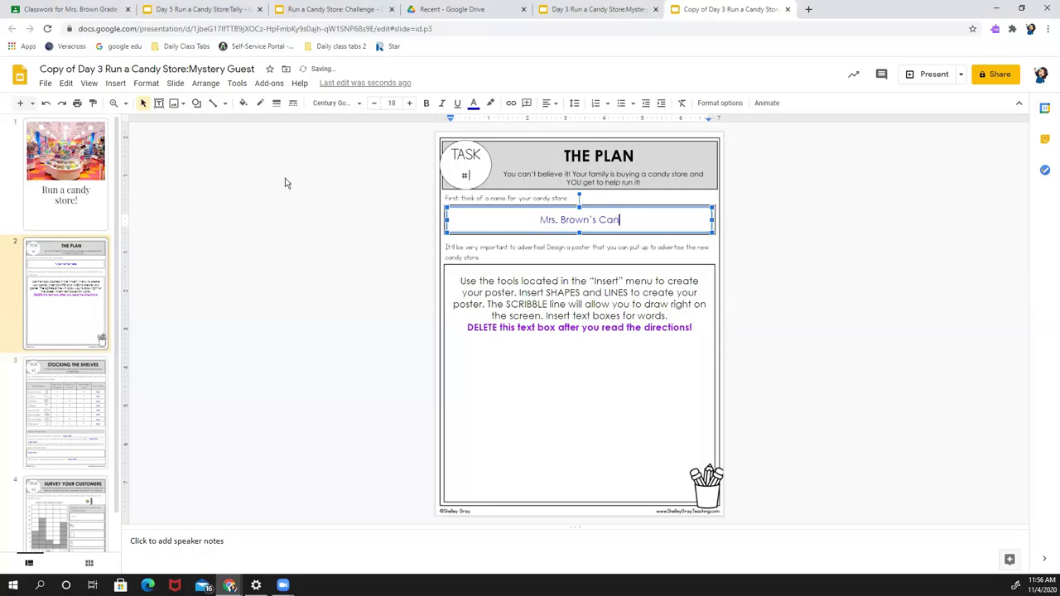
{"action": "key", "text": "BackSpace"}
{"action": "key", "text": "BackSpace"}
{"action": "key", "text": "BackSpace"}
{"action": "key", "text": "BackSpace"}
{"action": "key", "text": "BackSpace"}
{"action": "key", "text": "BackSpace"}
{"action": "key", "text": "BackSpace"}
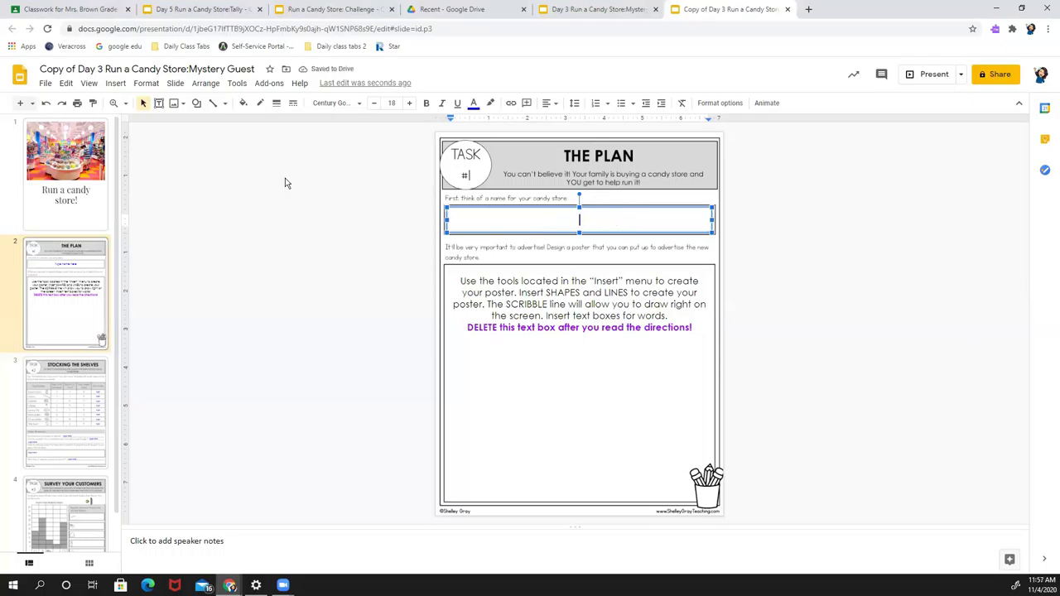
Enter "Rainbows and Turtles" as the candy store's name
{"action": "type", "text": "Rainbows and Turtles"}
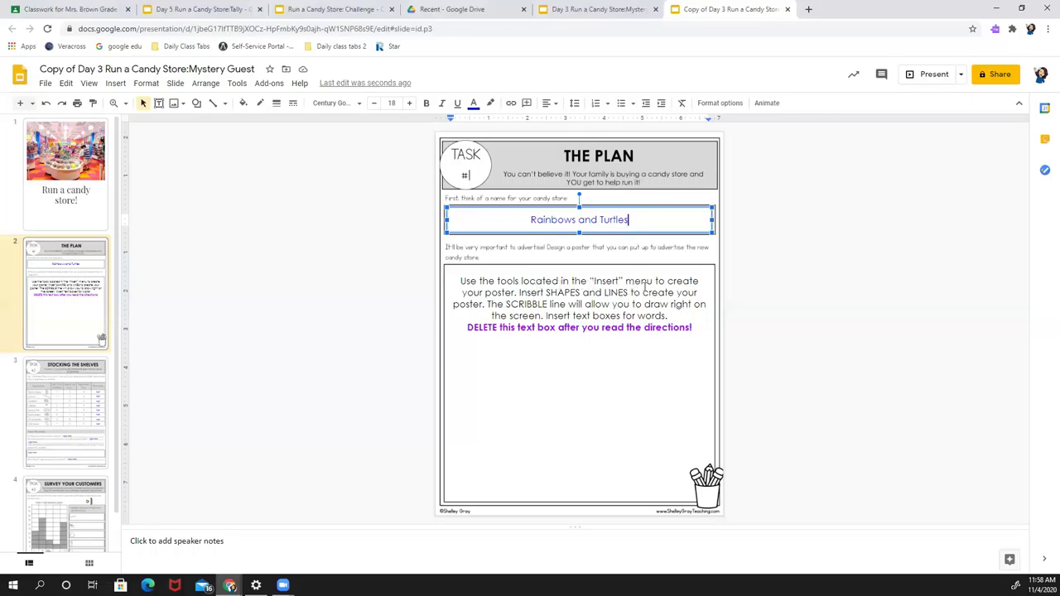
Delete all the directions text from the poster box on The Plan slide
{"action": "left_click", "coordinate": [116, 83]}
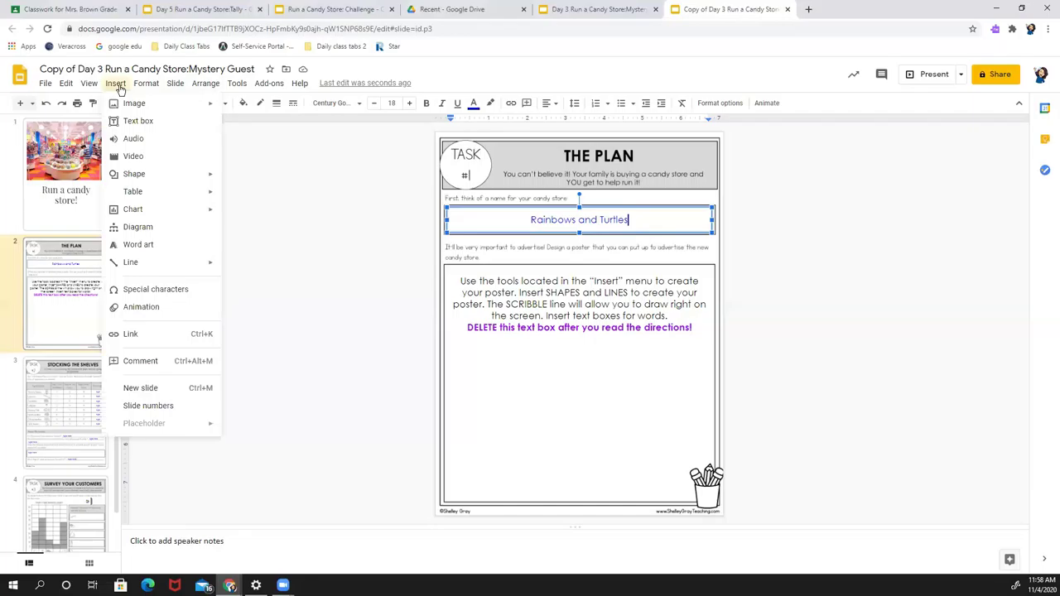
{"action": "left_click", "coordinate": [668, 331]}
{"action": "key", "text": "ctrl+a"}
{"action": "key", "text": "Delete"}
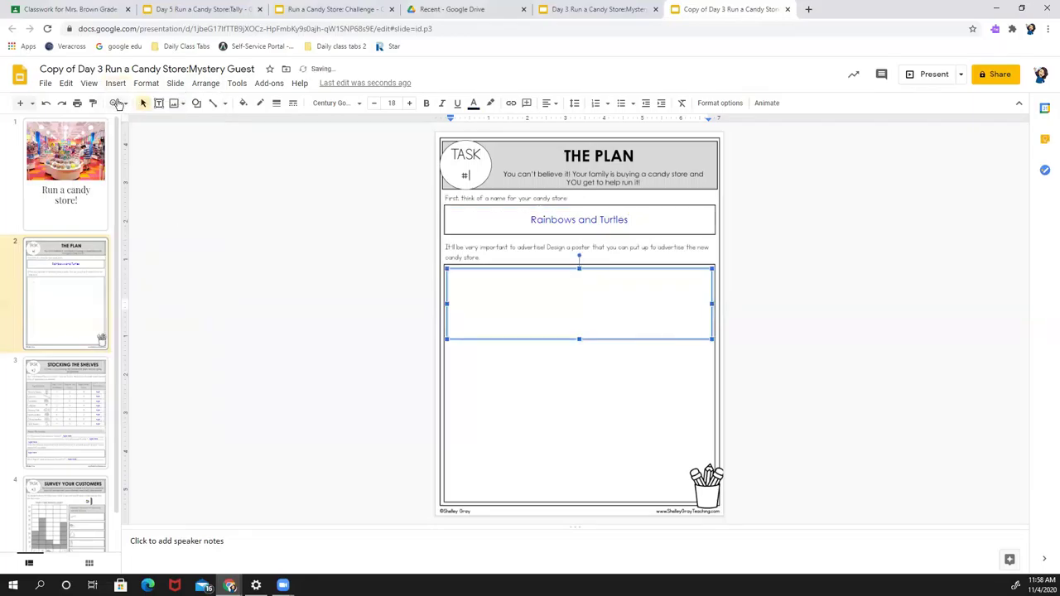
Write "Rainbows and Turtles Candy Shop" in the emptied poster text box, with "Opening soon!" on a second line
{"action": "left_click", "coordinate": [115, 83]}
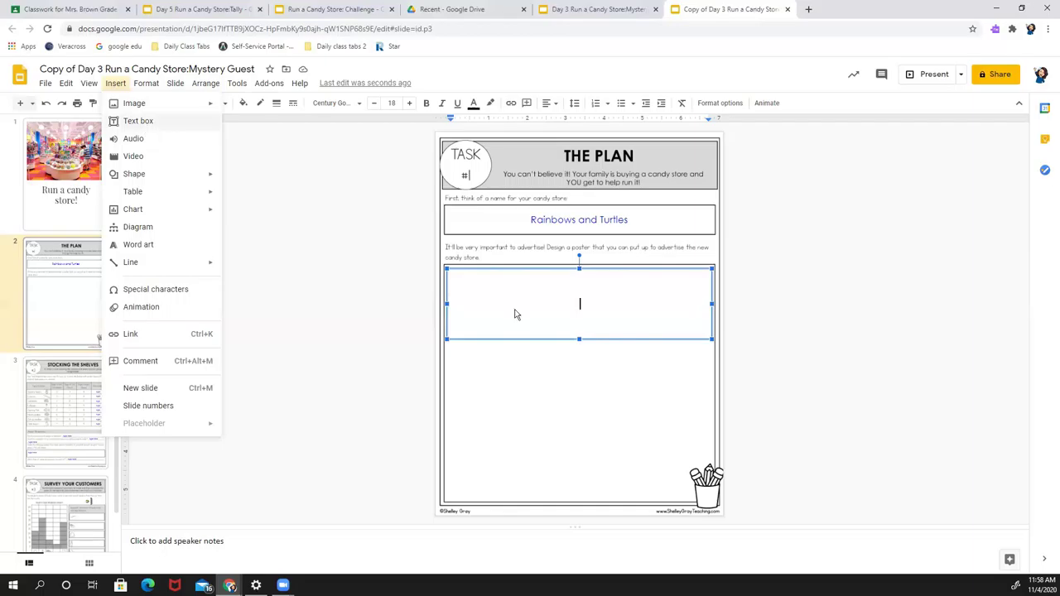
{"action": "left_click", "coordinate": [578, 307]}
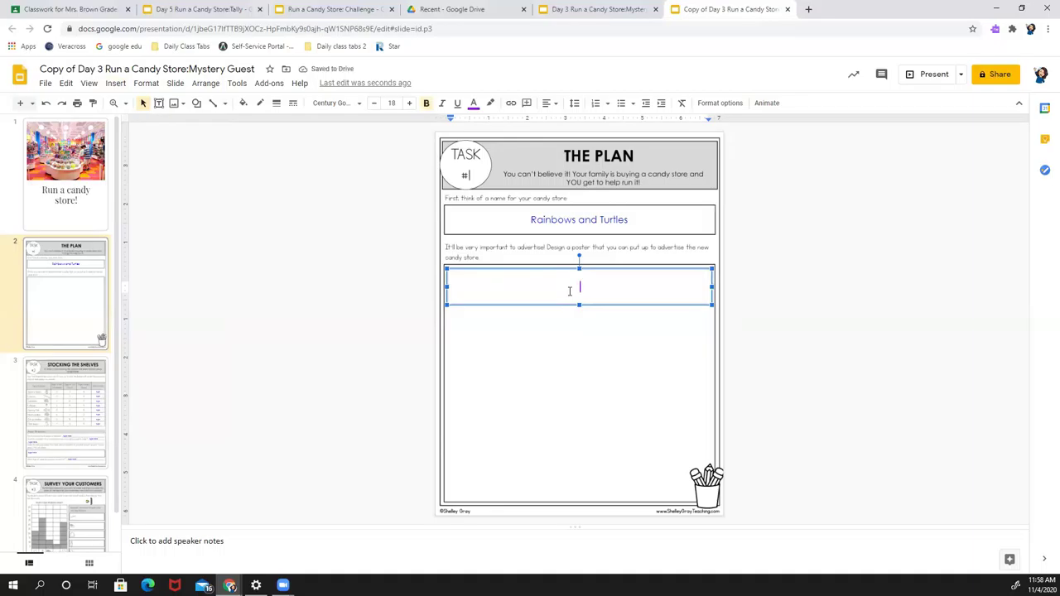
{"action": "type", "text": "Rainbos"}
{"action": "key", "text": "BackSpace"}
{"action": "type", "text": "ws and Turtles"}
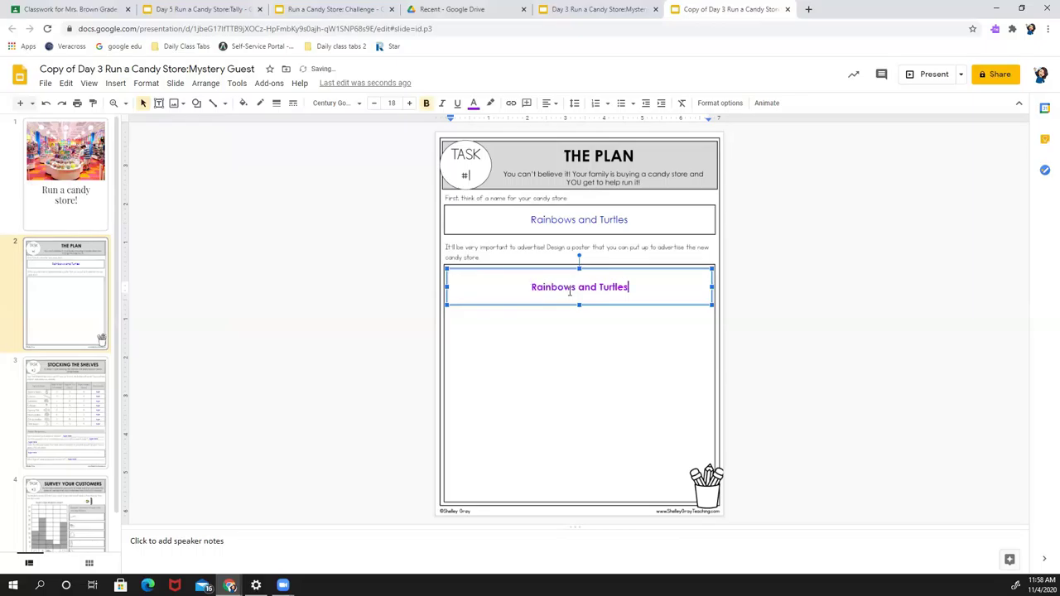
{"action": "type", "text": " Candy Shop"}
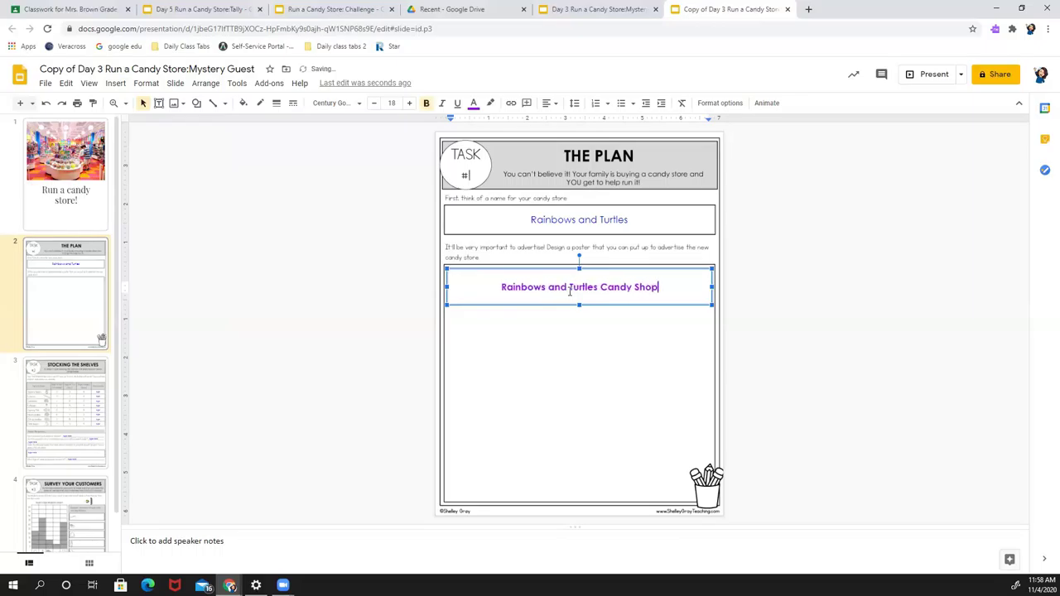
{"action": "key", "text": "Return"}
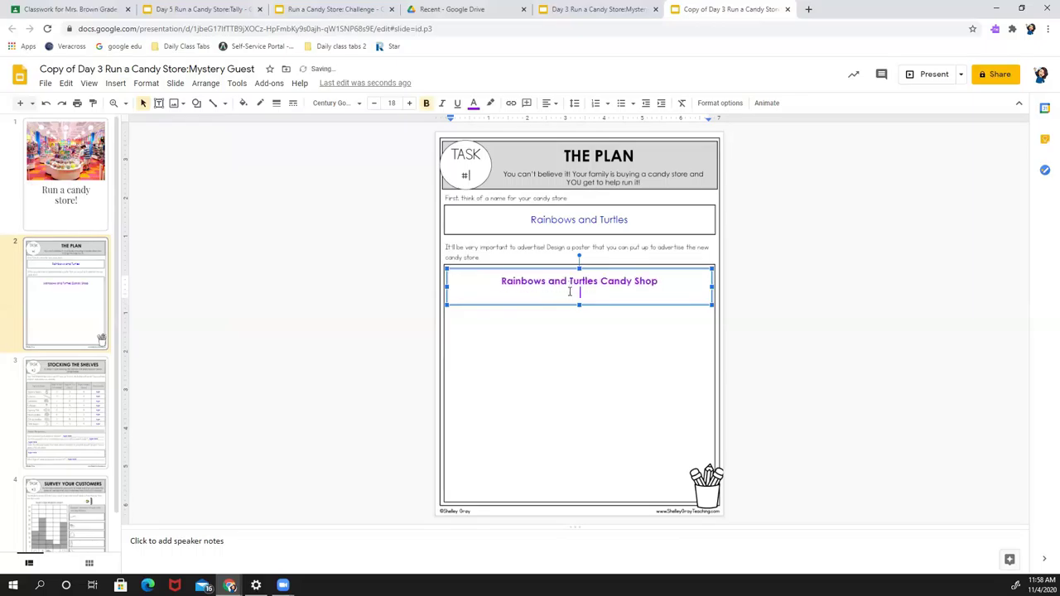
{"action": "type", "text": "op Opening soon"}
{"action": "type", "text": "!"}
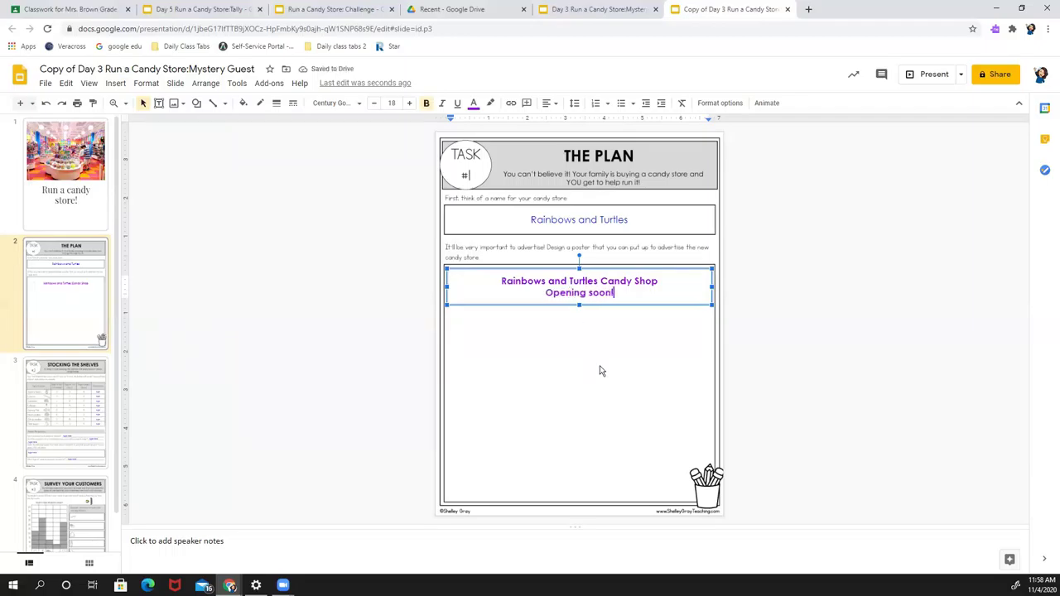
{"action": "left_click", "coordinate": [408, 250]}
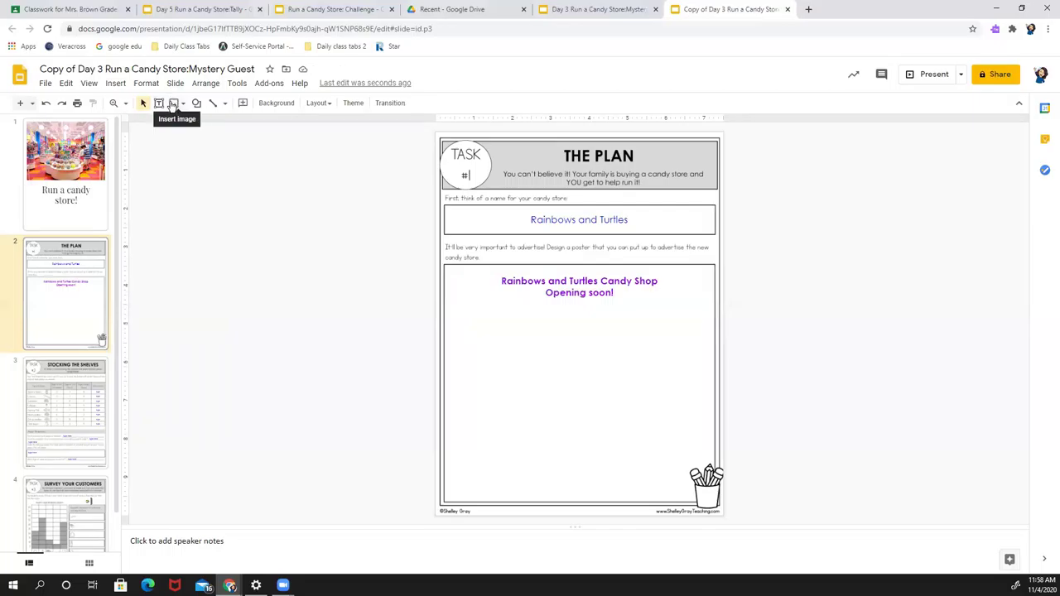
Insert the picture of rows of swirled lollipops from a web image search for "candy store"
{"action": "left_click", "coordinate": [116, 84]}
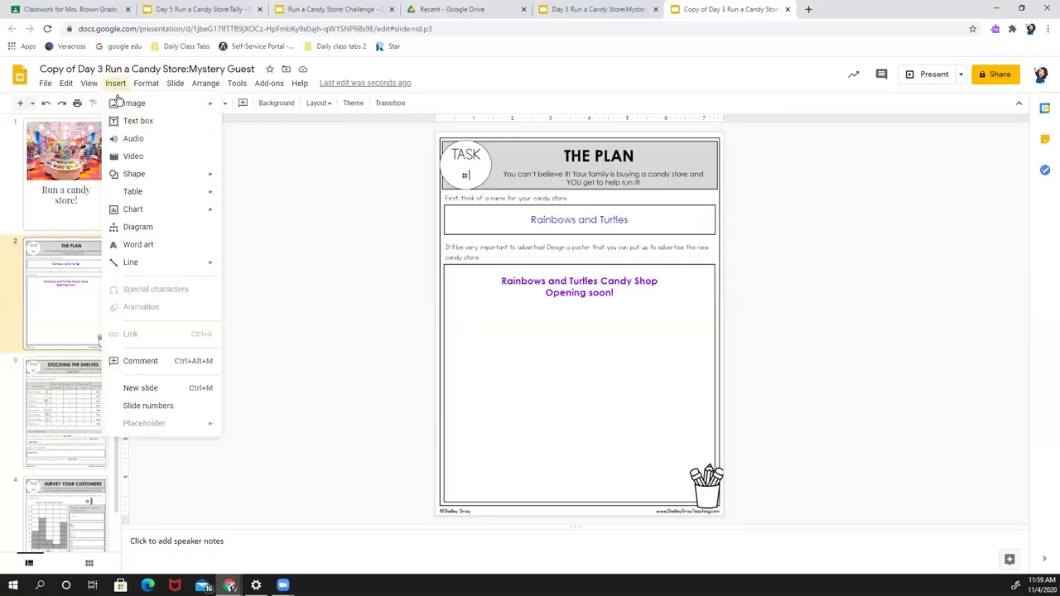
{"action": "mouse_move", "coordinate": [128, 109]}
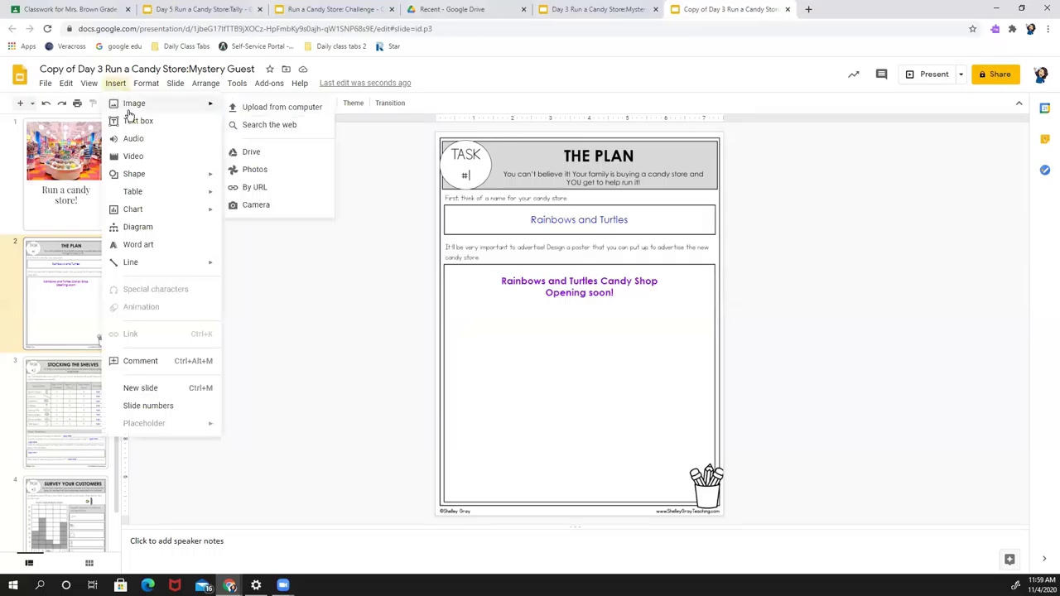
{"action": "left_click", "coordinate": [267, 126]}
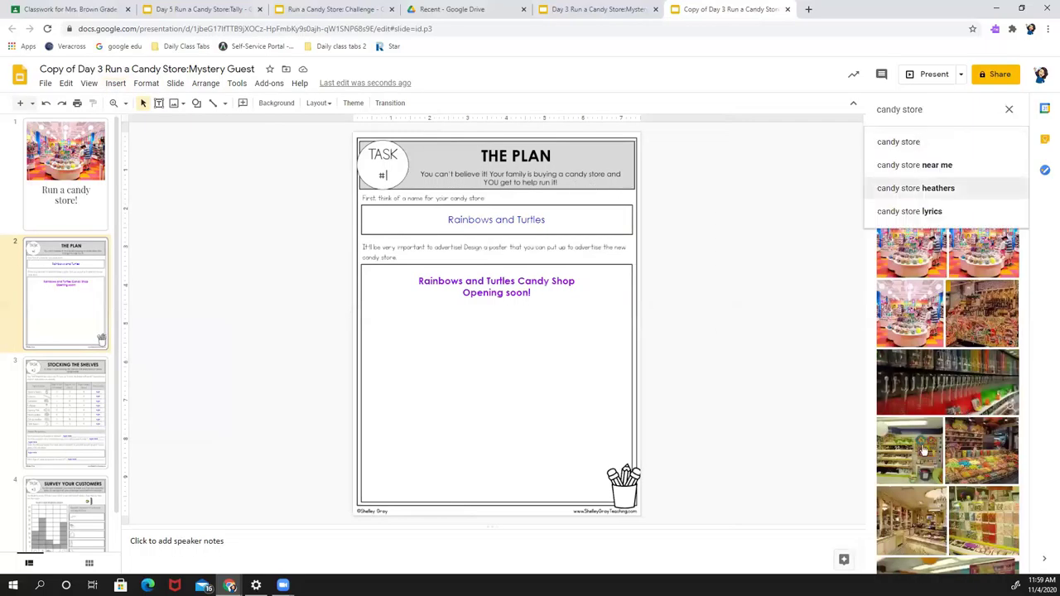
{"action": "scroll", "coordinate": [930, 444], "scroll_direction": "down", "scroll_amount": 2}
{"action": "scroll", "coordinate": [930, 444], "scroll_direction": "down", "scroll_amount": 2}
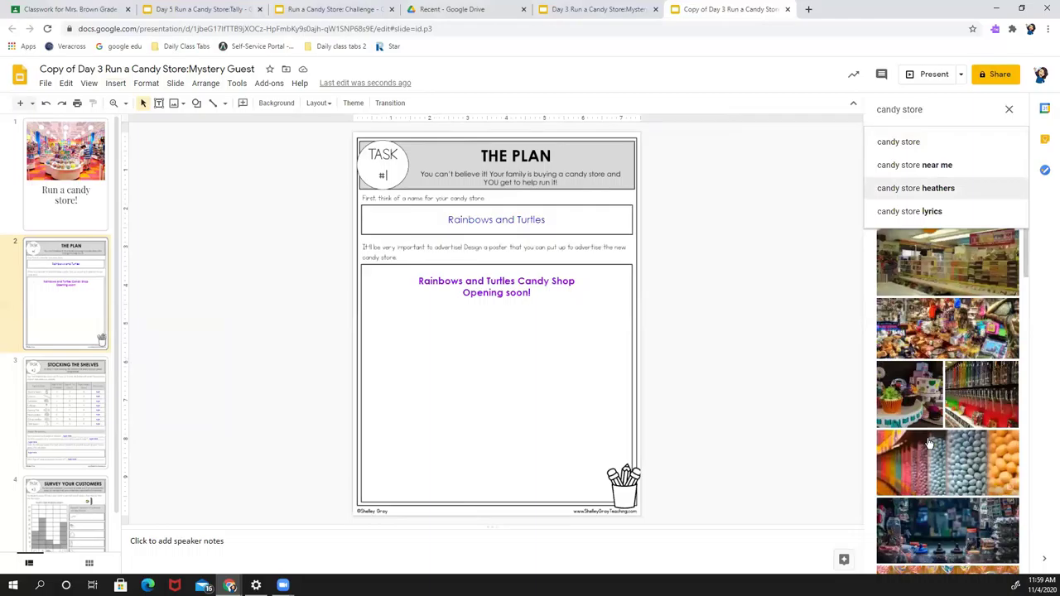
{"action": "scroll", "coordinate": [930, 443], "scroll_direction": "down", "scroll_amount": 2}
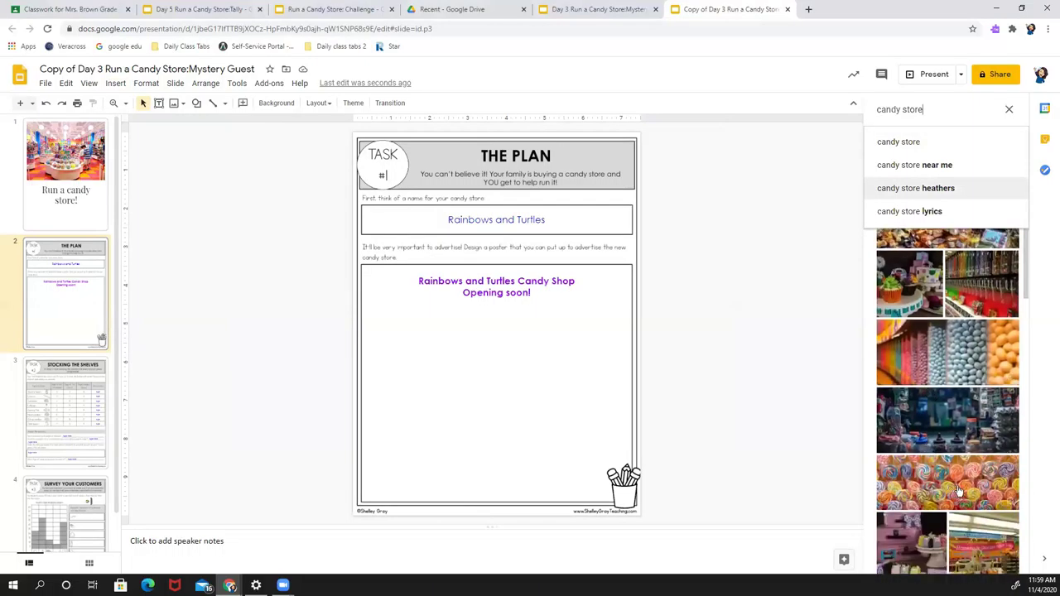
{"action": "left_click", "coordinate": [956, 489]}
{"action": "left_click", "coordinate": [954, 488]}
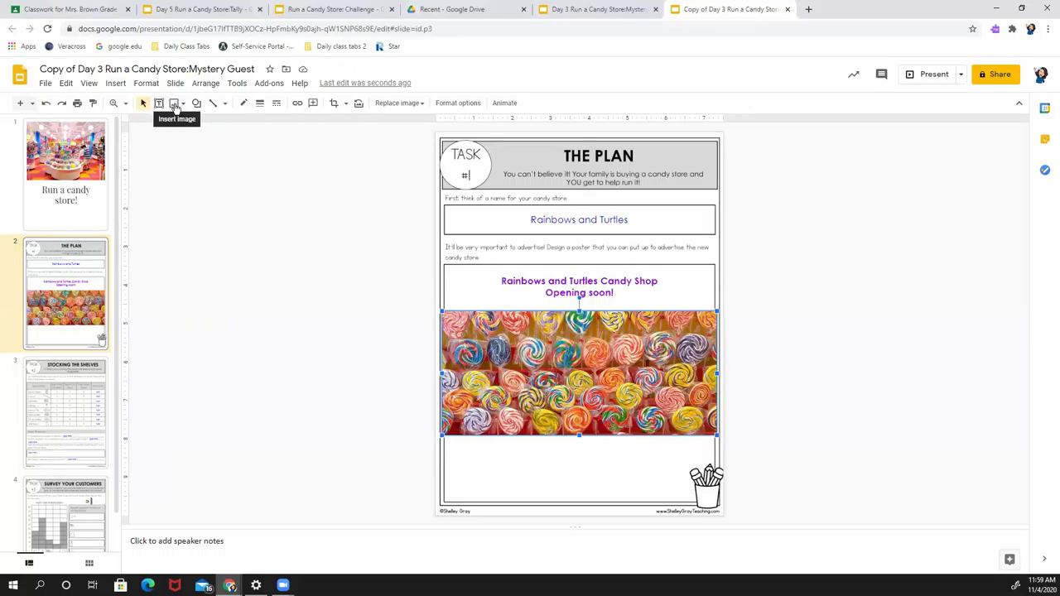
Insert the picture of a turtle raising its head from a web image search for "turtles", and place it over the lollipop picture
{"action": "left_click", "coordinate": [175, 104]}
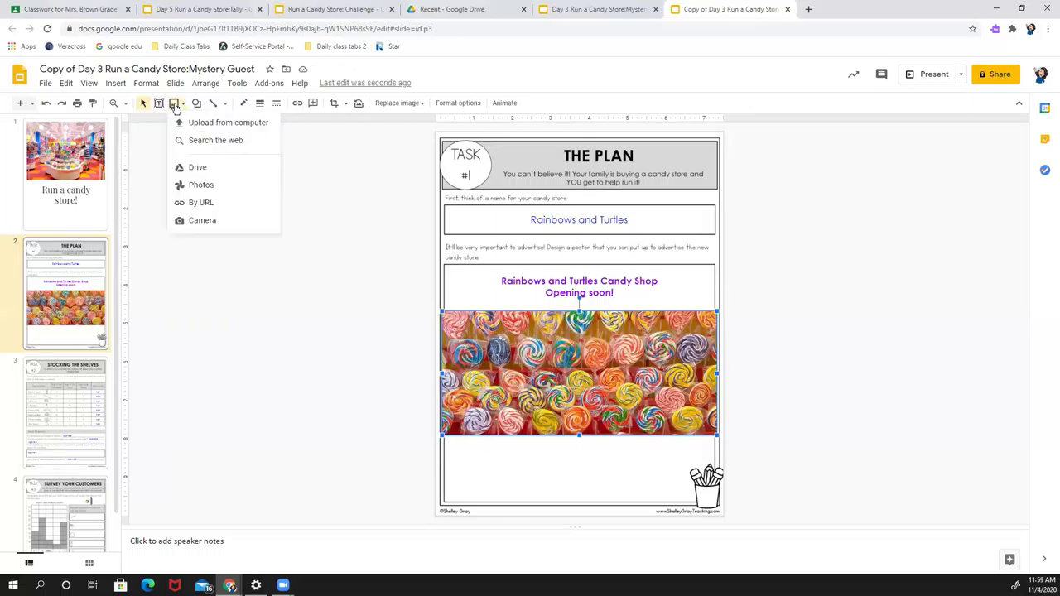
{"action": "left_click", "coordinate": [199, 140]}
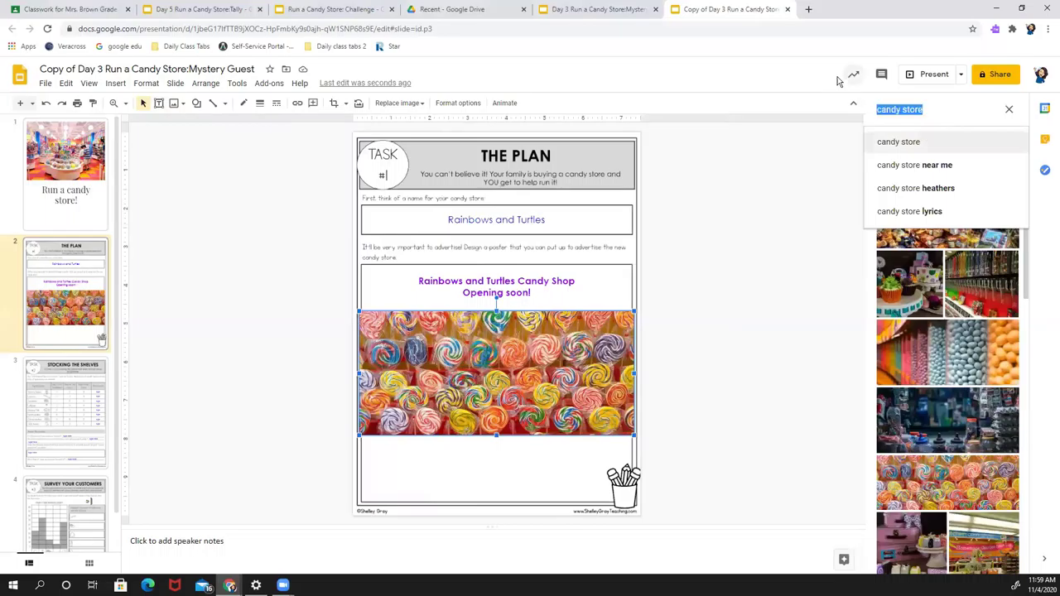
{"action": "type", "text": "tur"}
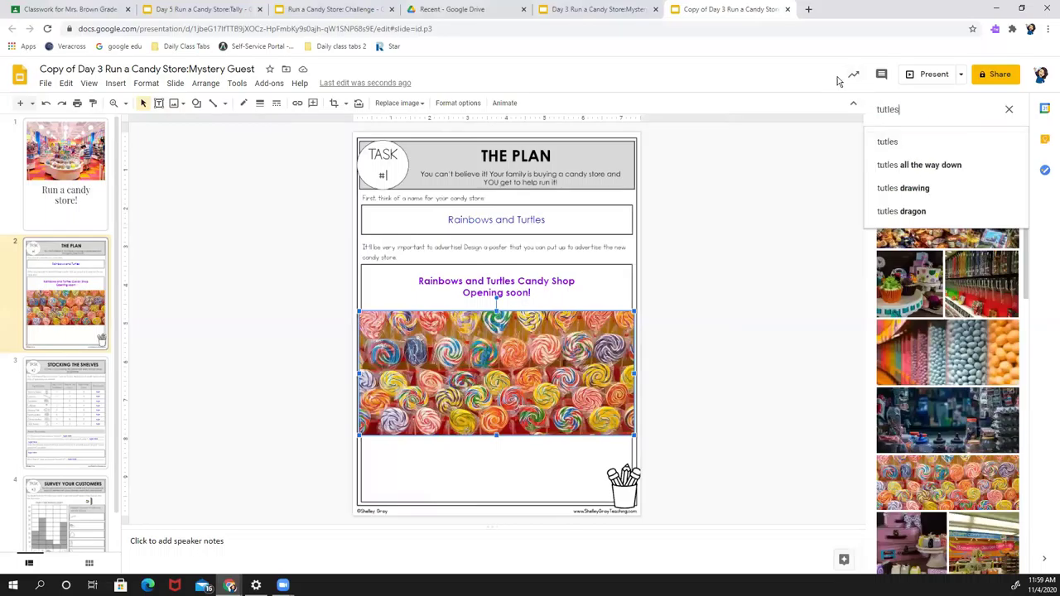
{"action": "type", "text": "rtles"}
{"action": "key", "text": "Return"}
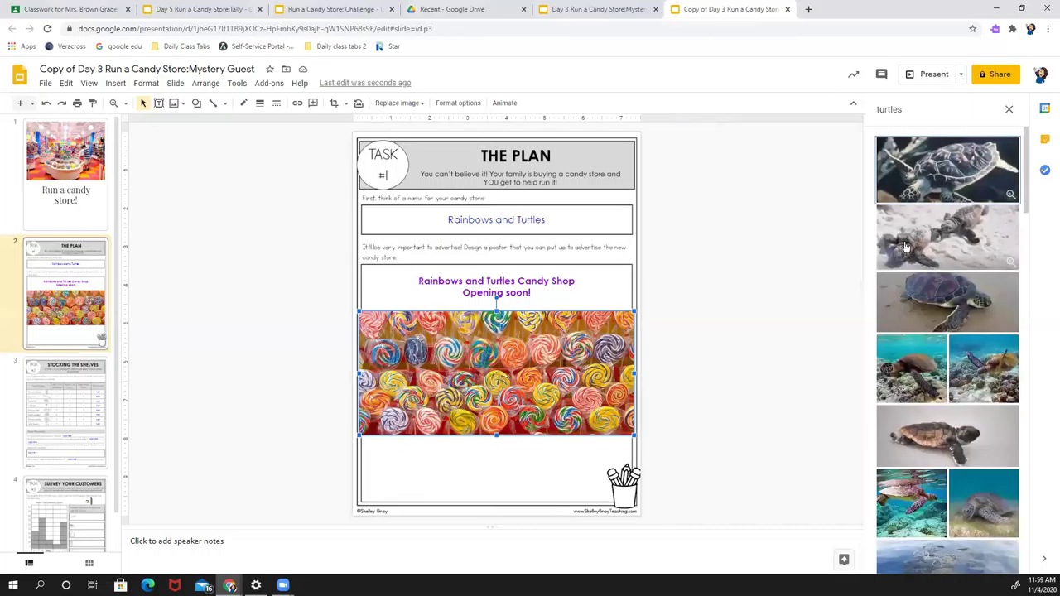
{"action": "scroll", "coordinate": [955, 303], "scroll_direction": "down", "scroll_amount": 3}
{"action": "scroll", "coordinate": [954, 304], "scroll_direction": "down", "scroll_amount": 2}
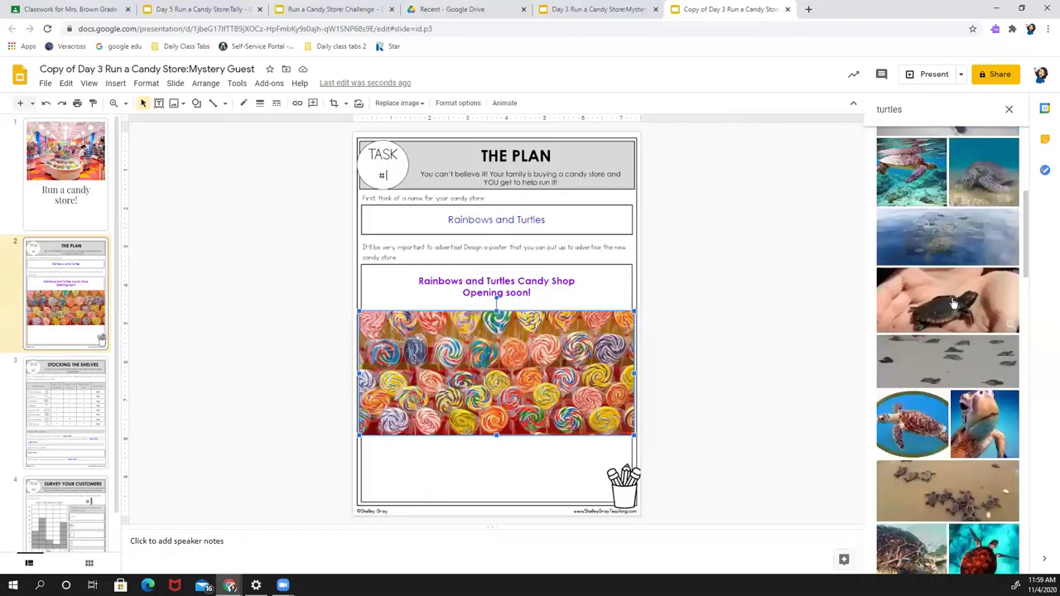
{"action": "scroll", "coordinate": [954, 304], "scroll_direction": "down", "scroll_amount": 2}
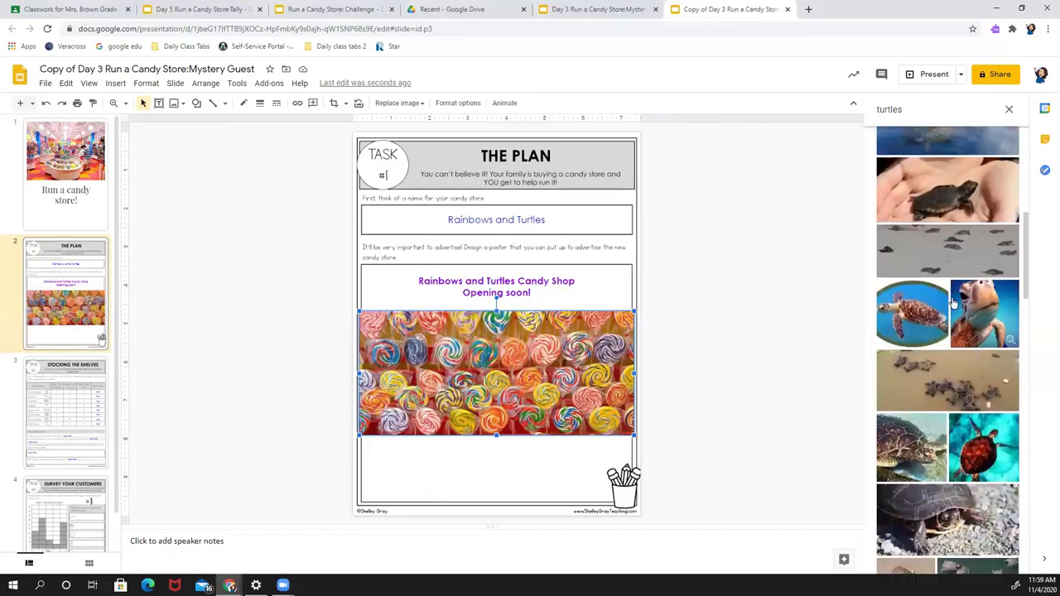
{"action": "scroll", "coordinate": [954, 304], "scroll_direction": "down", "scroll_amount": 3}
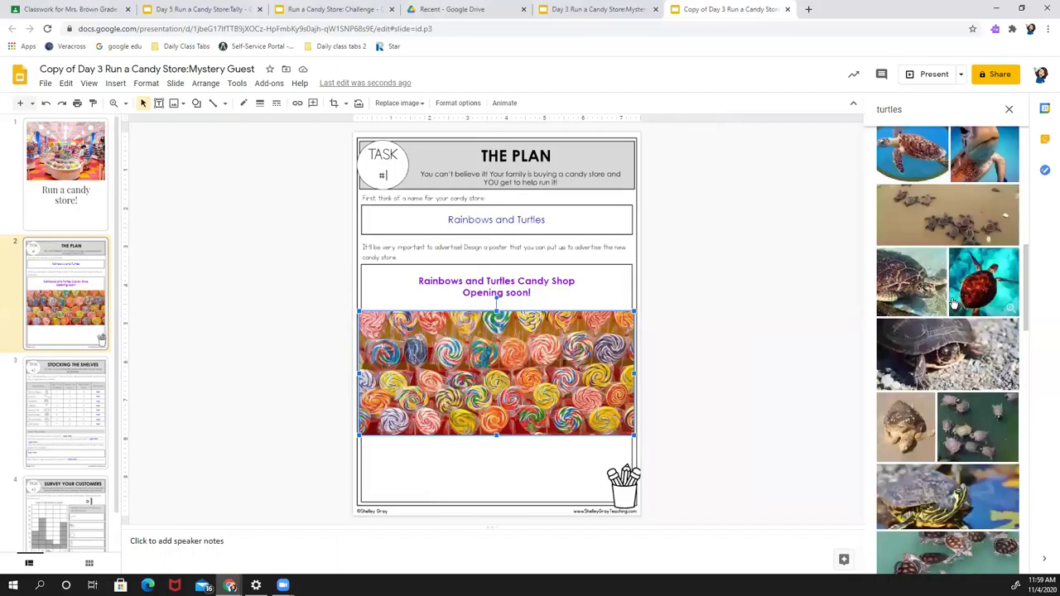
{"action": "scroll", "coordinate": [954, 304], "scroll_direction": "down", "scroll_amount": 3}
{"action": "scroll", "coordinate": [955, 304], "scroll_direction": "down", "scroll_amount": 1}
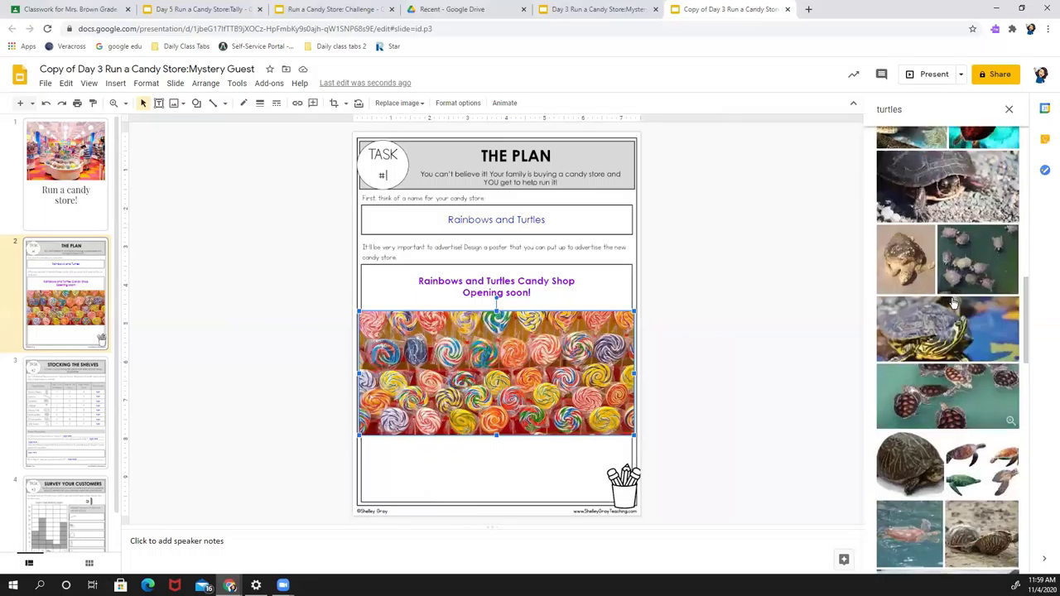
{"action": "scroll", "coordinate": [955, 304], "scroll_direction": "down", "scroll_amount": 3}
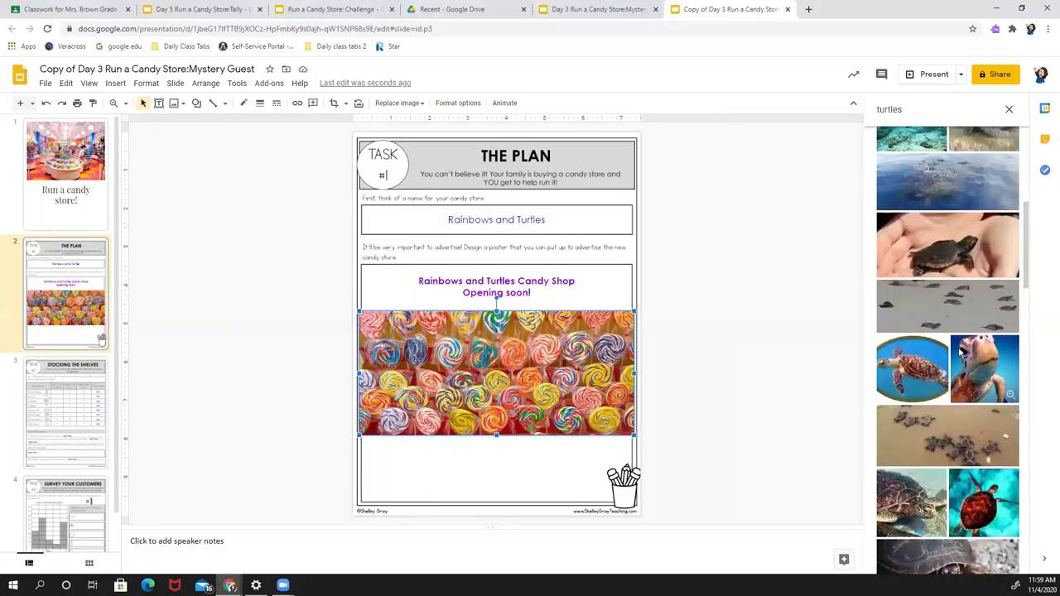
{"action": "left_click", "coordinate": [961, 352]}
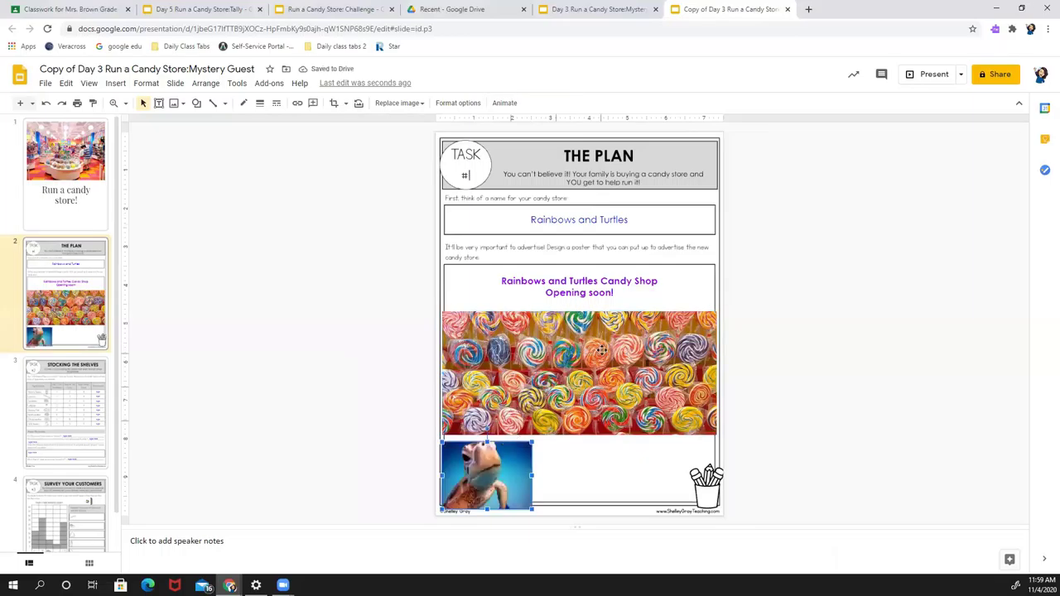
{"action": "left_click_drag", "start_coordinate": [601, 349], "coordinate": [598, 350]}
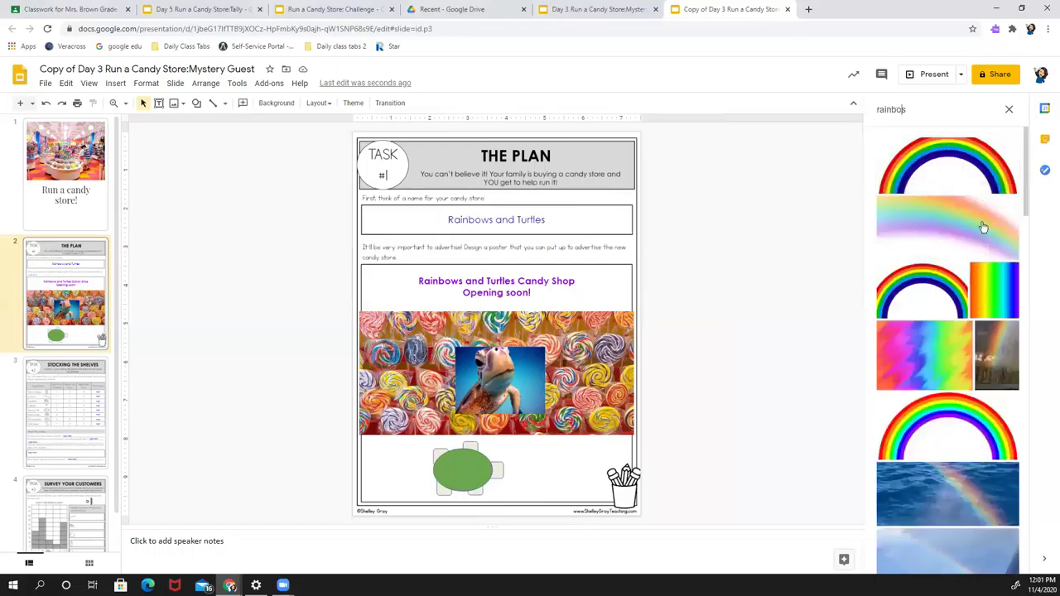
Insert a picture of a full rainbow arch on a white background from the web image search results
{"action": "scroll", "coordinate": [949, 395], "scroll_direction": "down", "scroll_amount": 5}
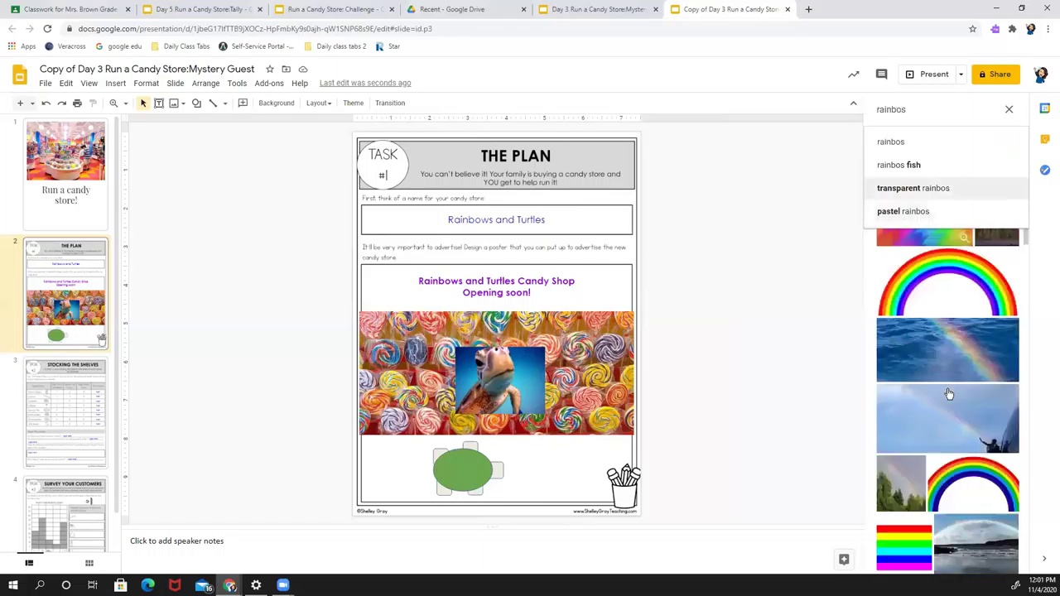
{"action": "left_click", "coordinate": [955, 315]}
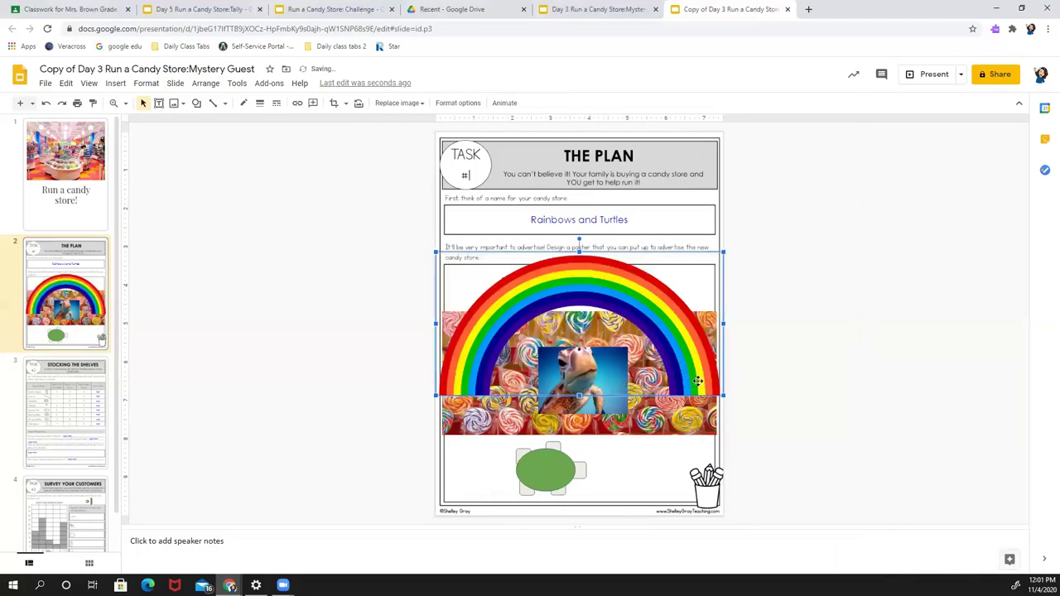
Move the lollipop picture down on The Plan slide until it reaches the lower edge of the poster box
{"action": "left_click", "coordinate": [686, 426]}
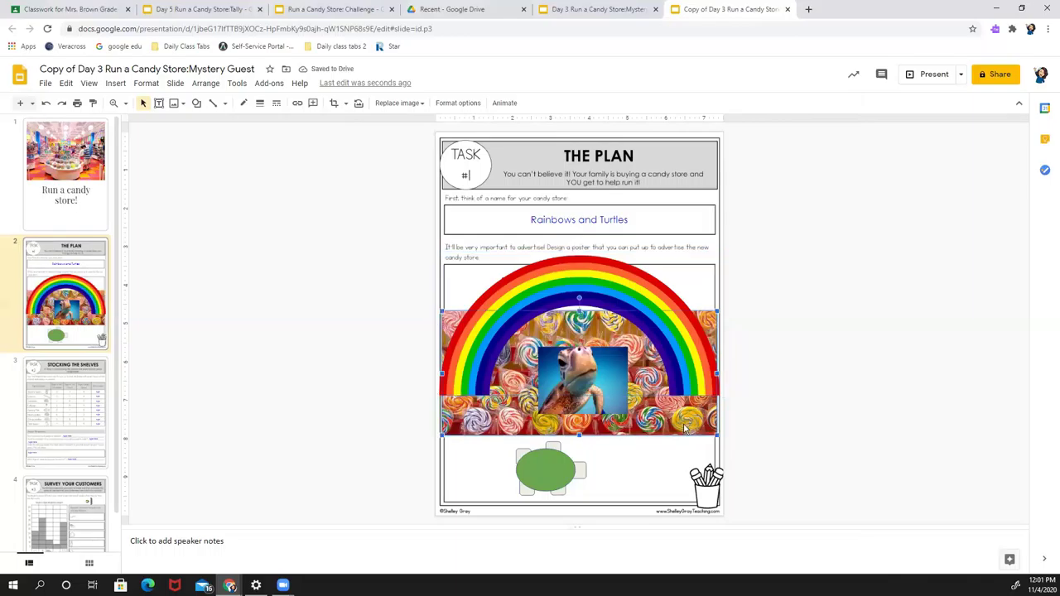
{"action": "key", "text": "Down"}
{"action": "key", "text": "Down"}
{"action": "key", "text": "Down"}
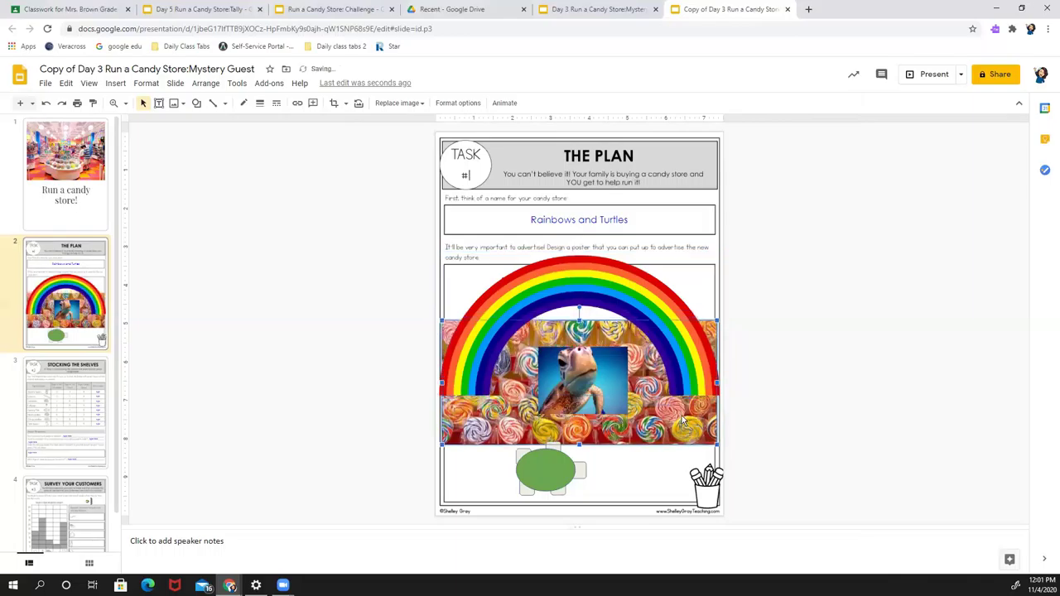
{"action": "key", "text": "Page_Up"}
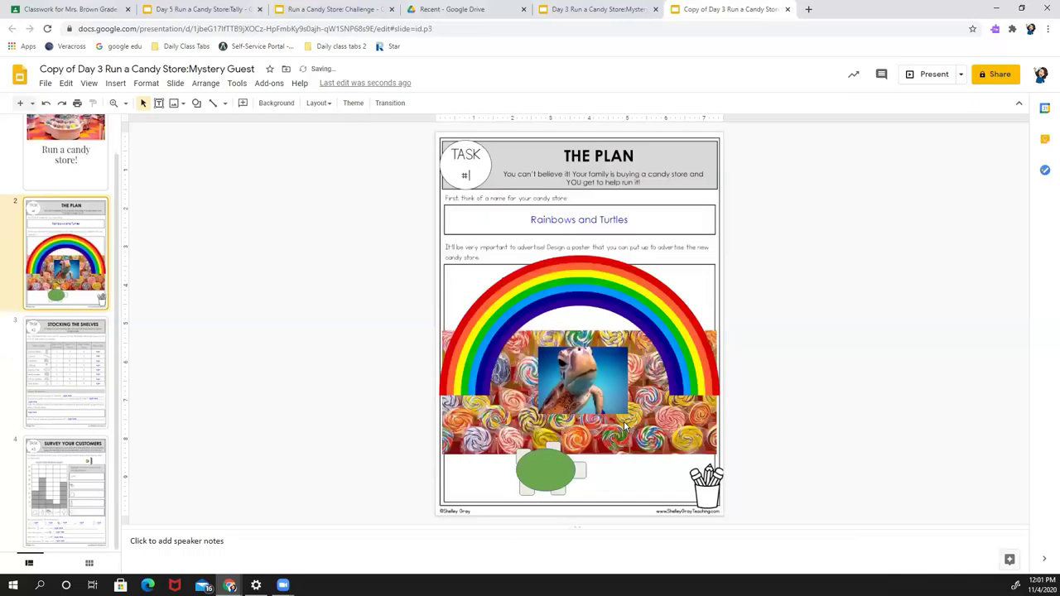
{"action": "key", "text": "Page_Down"}
{"action": "left_click", "coordinate": [648, 448]}
{"action": "key", "text": "Down"}
{"action": "key", "text": "Down"}
{"action": "key", "text": "Down"}
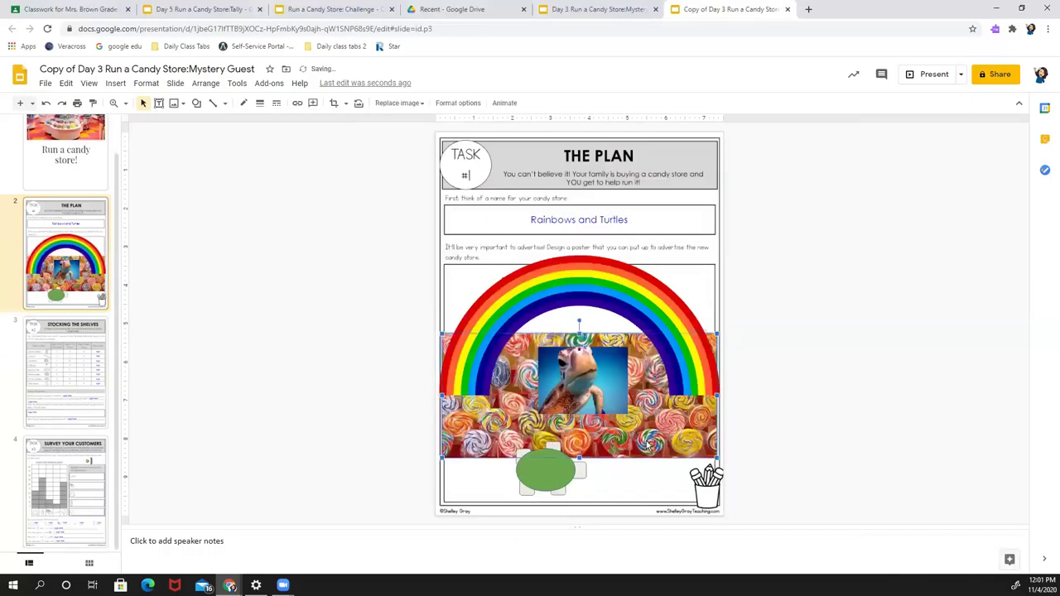
{"action": "key", "text": "Down"}
{"action": "key", "text": "Down"}
{"action": "key", "text": "Down"}
{"action": "key", "text": "Down"}
{"action": "key", "text": "Down"}
{"action": "key", "text": "Down"}
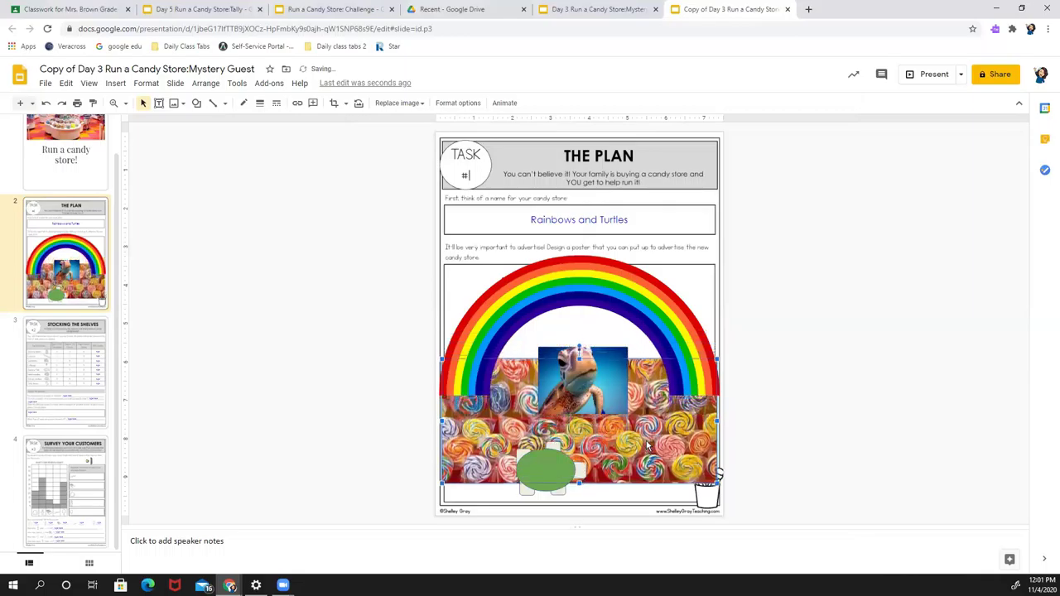
{"action": "key", "text": "Down"}
{"action": "key", "text": "Down"}
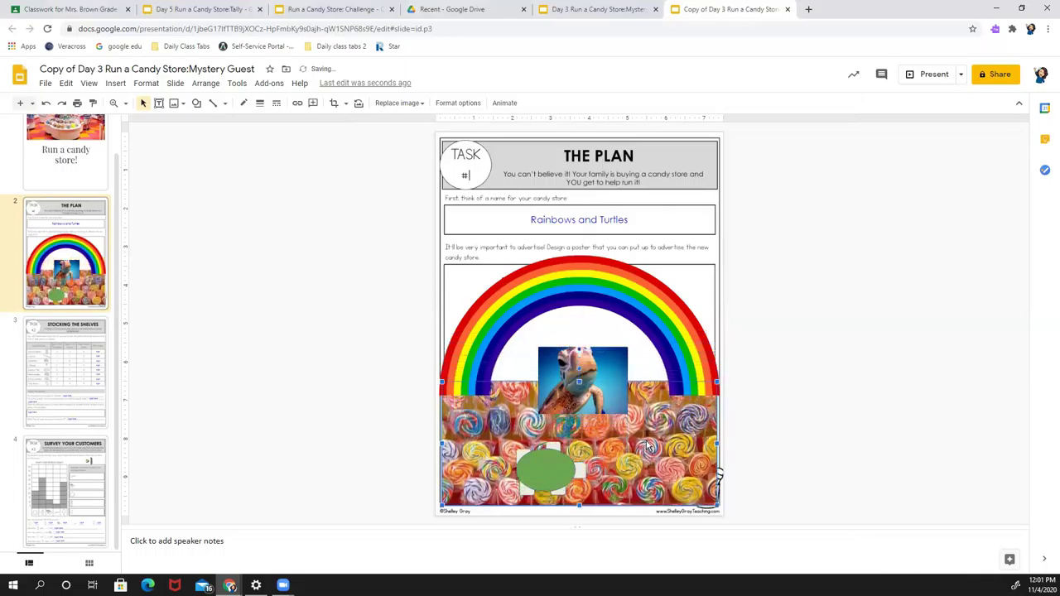
{"action": "left_click", "coordinate": [705, 289]}
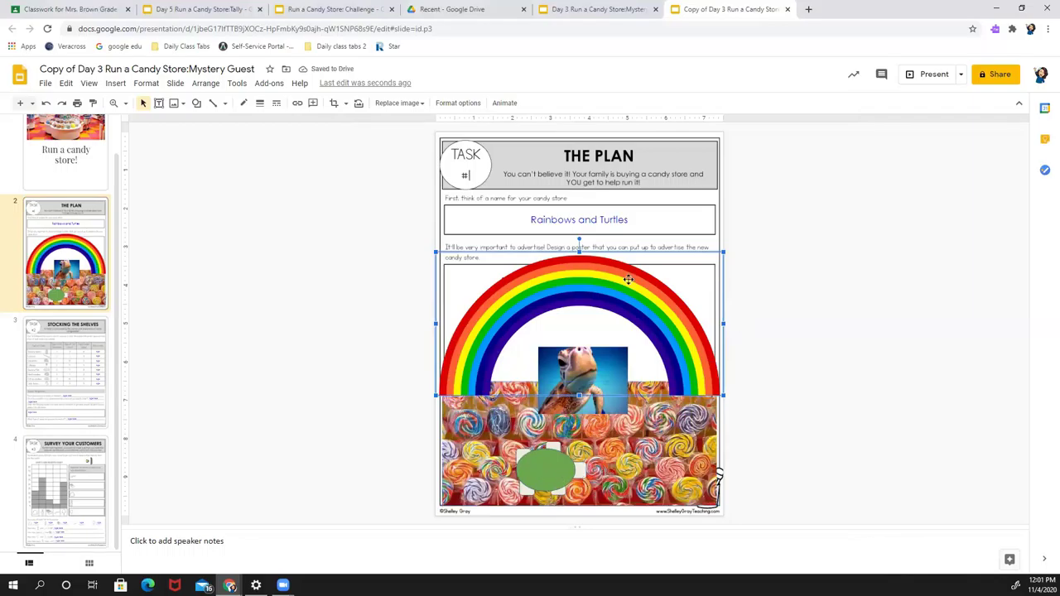
{"action": "left_click", "coordinate": [889, 346]}
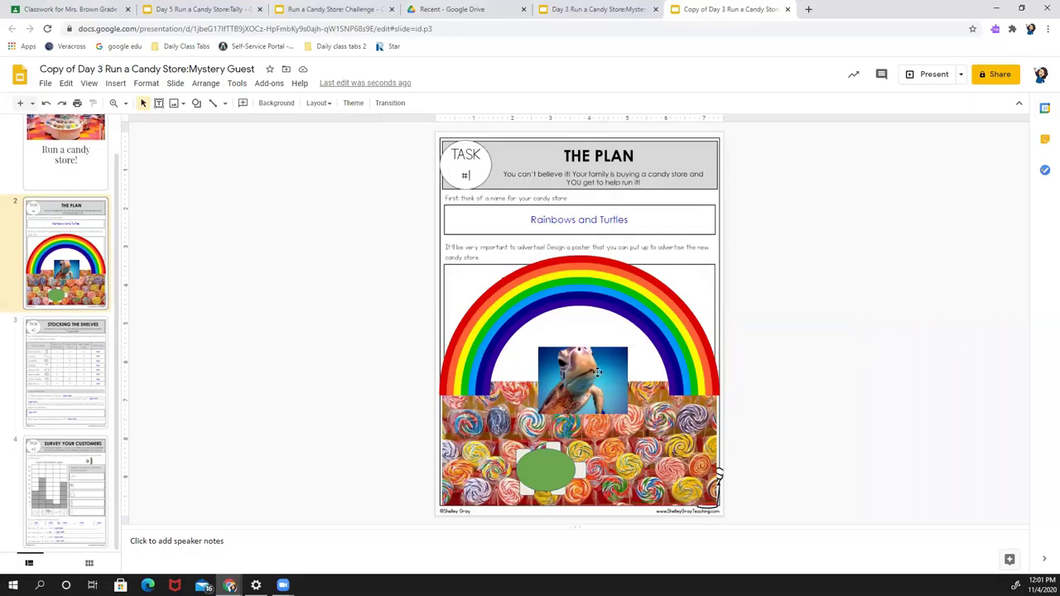
On the Stocking the Shelves slide, enter 438 as the total candies for gummy bears
{"action": "left_click", "coordinate": [65, 377]}
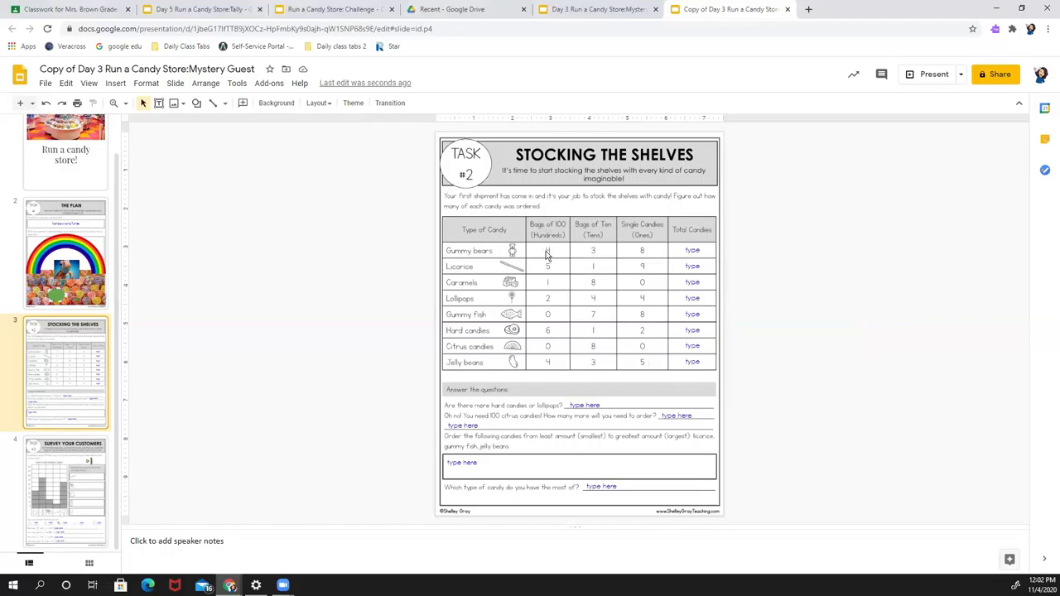
{"action": "left_click", "coordinate": [692, 251]}
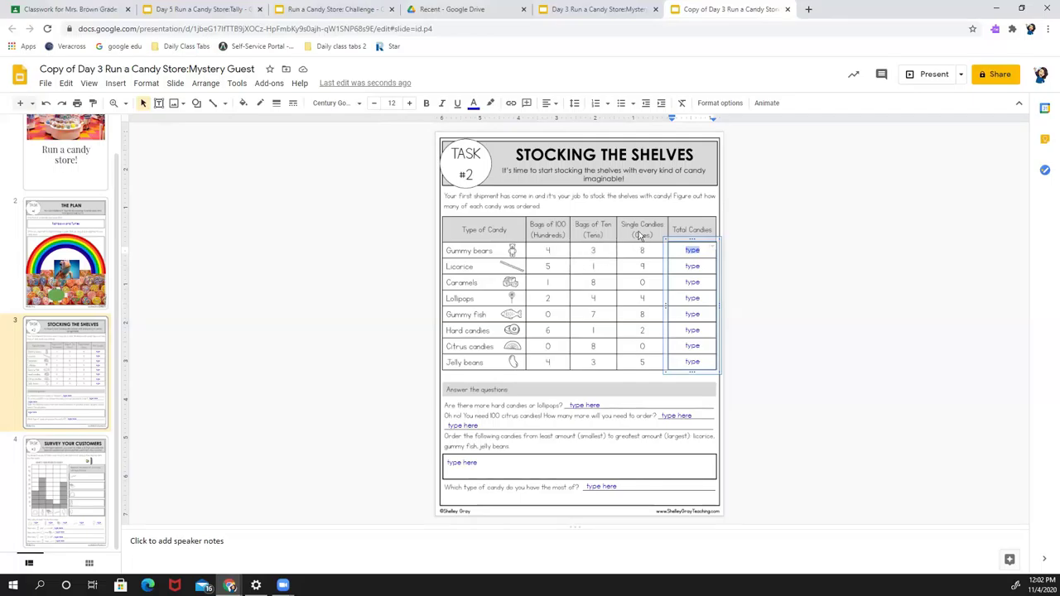
{"action": "type", "text": "438"}
{"action": "left_click", "coordinate": [777, 346]}
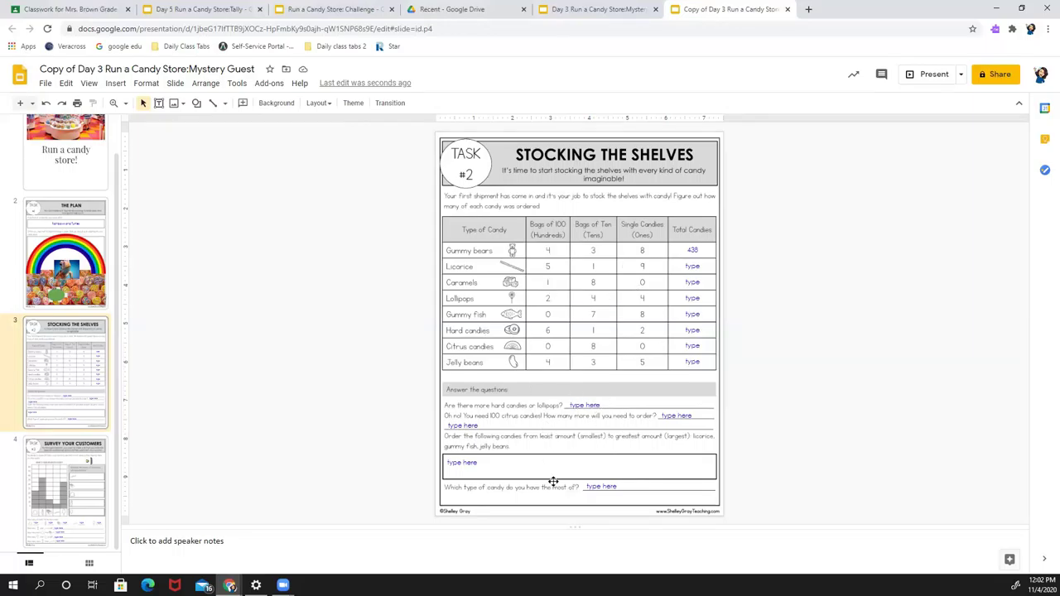
On the Survey Your Customers slide, place five single base 10 blocks in the gummy worm answer space
{"action": "left_click", "coordinate": [72, 489]}
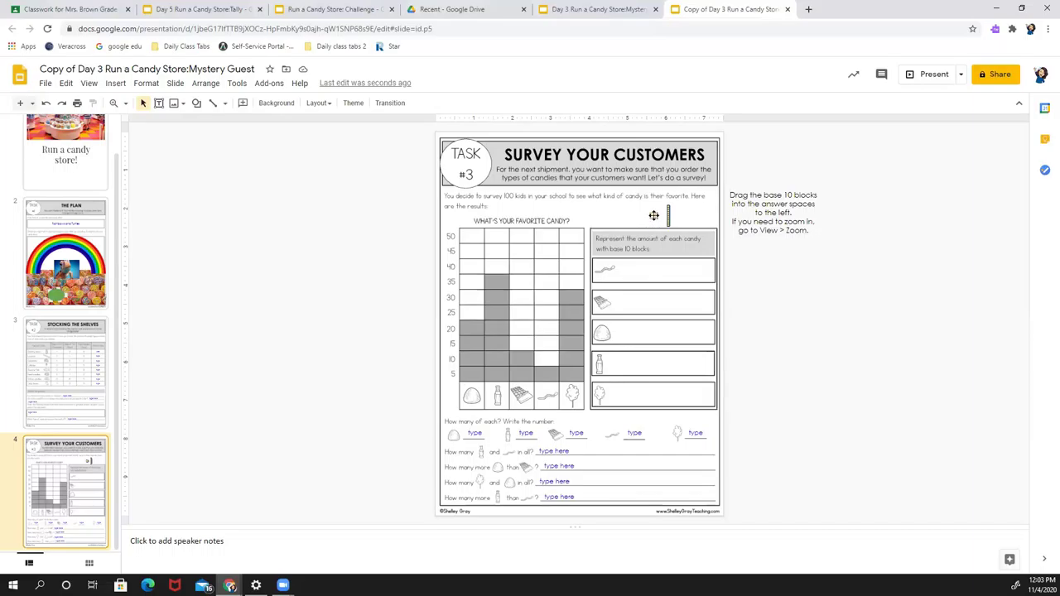
{"action": "left_click_drag", "start_coordinate": [653, 215], "coordinate": [626, 270]}
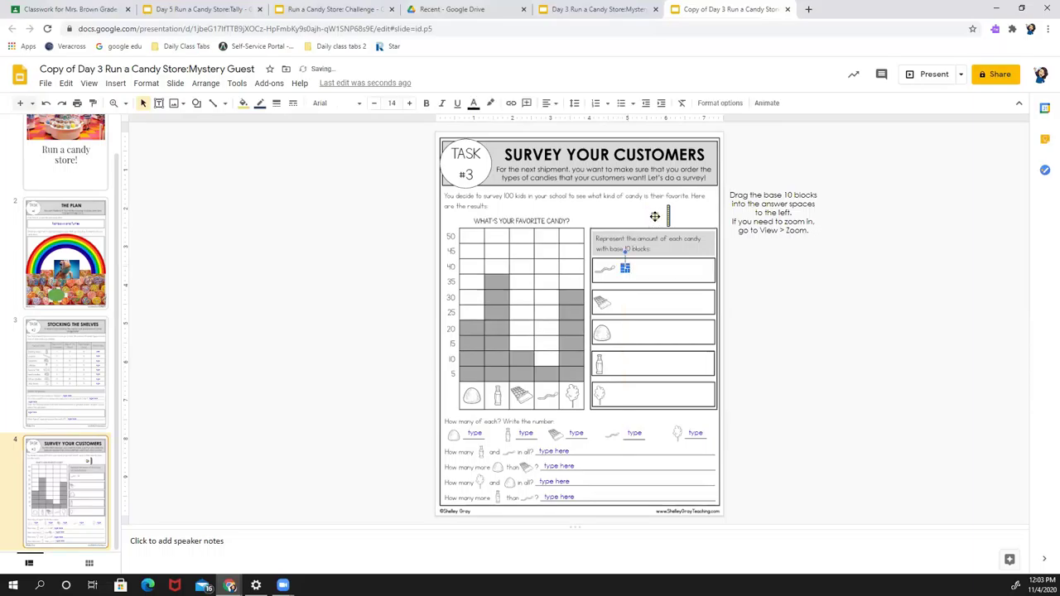
{"action": "left_click_drag", "start_coordinate": [654, 216], "coordinate": [634, 269]}
{"action": "left_click_drag", "start_coordinate": [655, 217], "coordinate": [644, 267]}
{"action": "left_click_drag", "start_coordinate": [654, 216], "coordinate": [660, 268]}
{"action": "left_click_drag", "start_coordinate": [655, 215], "coordinate": [673, 268]}
{"action": "left_click_drag", "start_coordinate": [656, 304], "coordinate": [658, 304]}
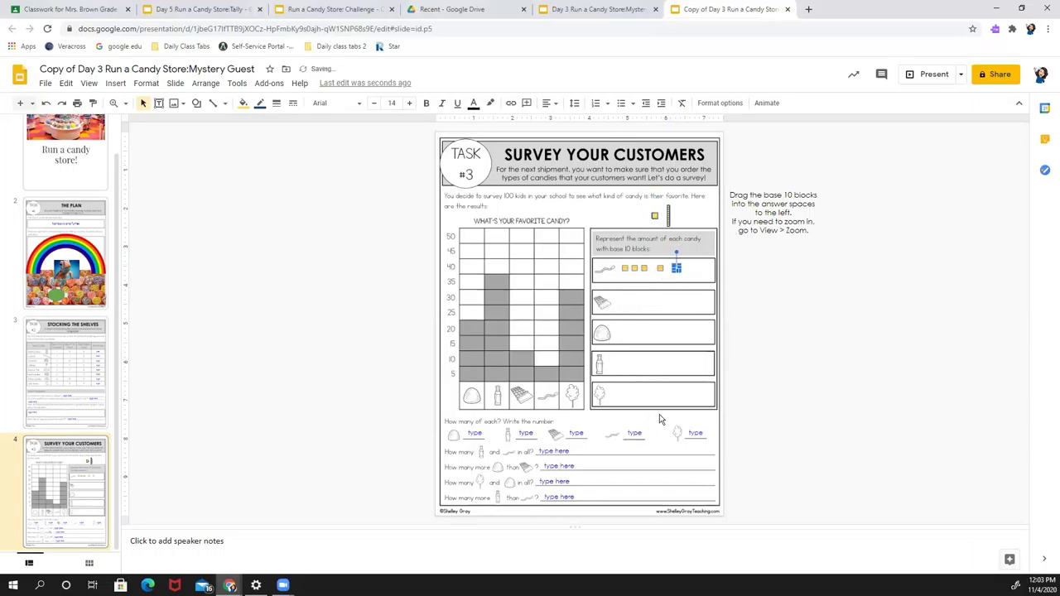